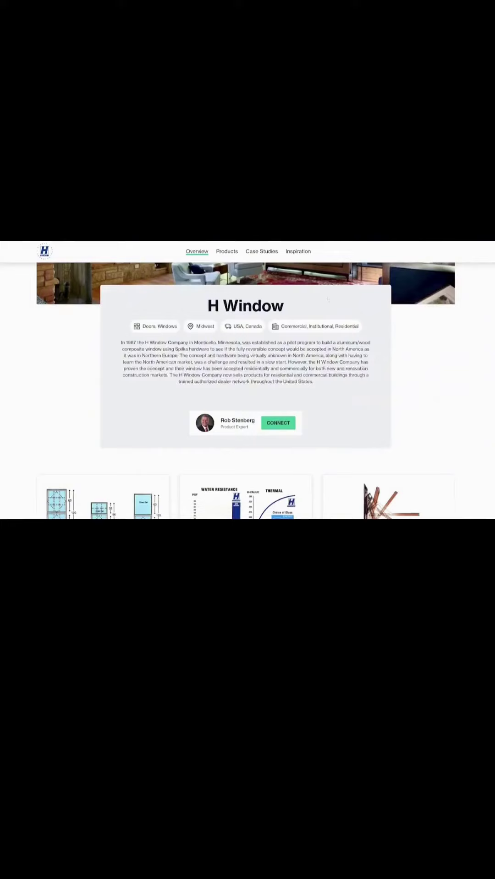
Step: Connect with H Window's expert; set Carlson Villas to California, Schematic Design, Single Family Residential, and a budget
{"action": "left_click", "coordinate": [279, 426]}
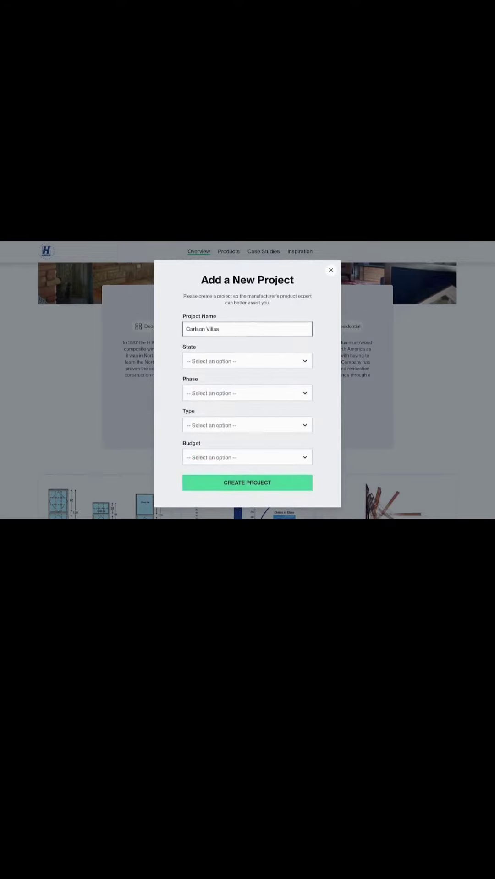
{"action": "left_click", "coordinate": [247, 361]}
{"action": "left_click", "coordinate": [206, 428]}
{"action": "left_click", "coordinate": [247, 393]}
{"action": "left_click", "coordinate": [247, 425]}
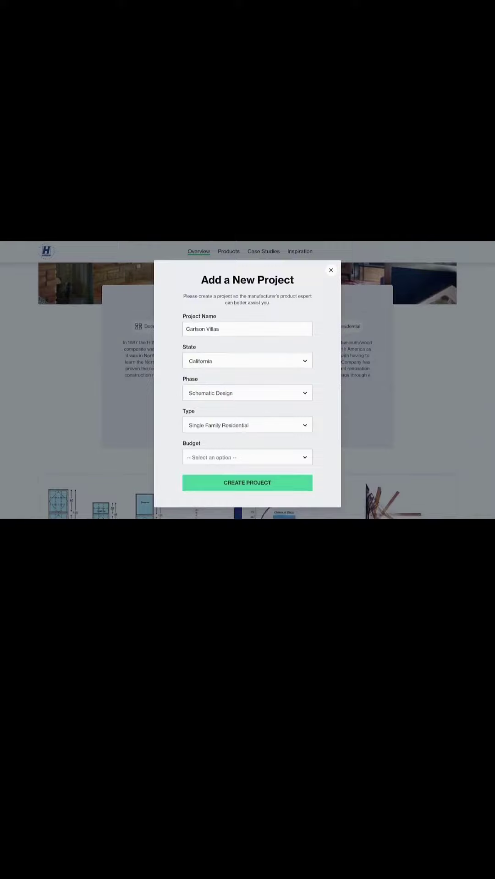
{"action": "left_click", "coordinate": [246, 457]}
Step: Create the Carlson Villas project, send a Product Literature request, and view the H Window conversation
{"action": "left_click", "coordinate": [247, 483]}
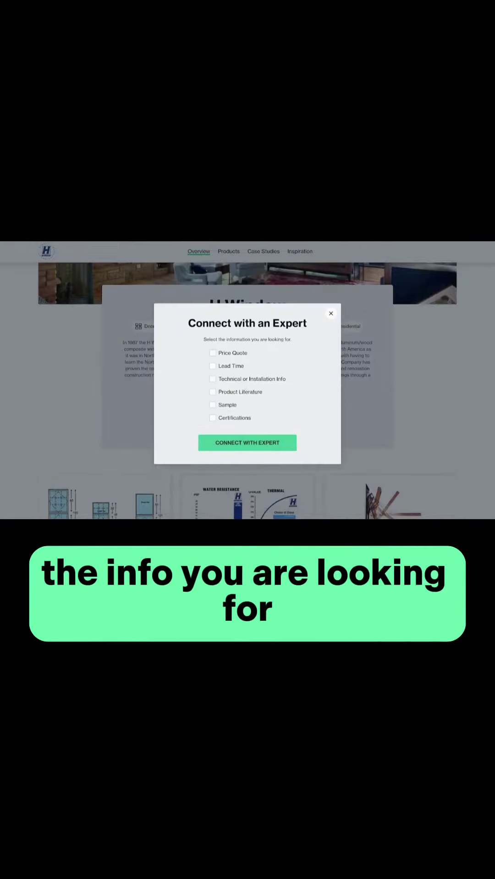
{"action": "left_click", "coordinate": [243, 443]}
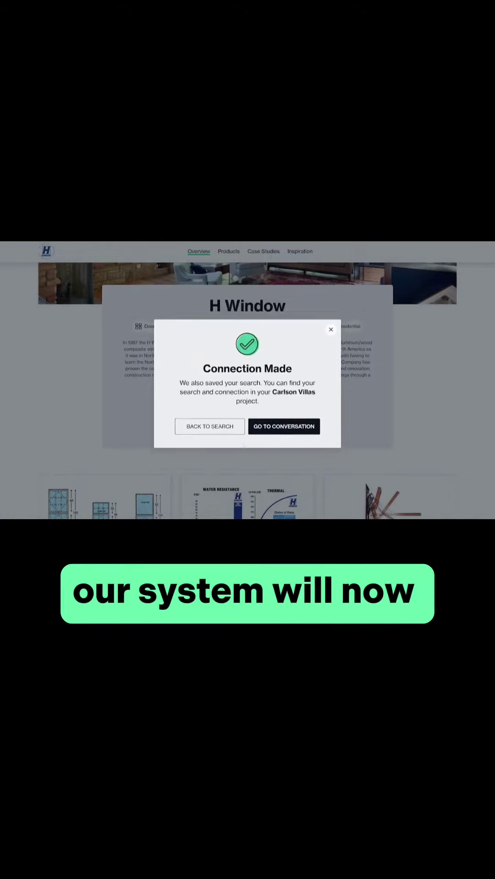
{"action": "left_click", "coordinate": [279, 432]}
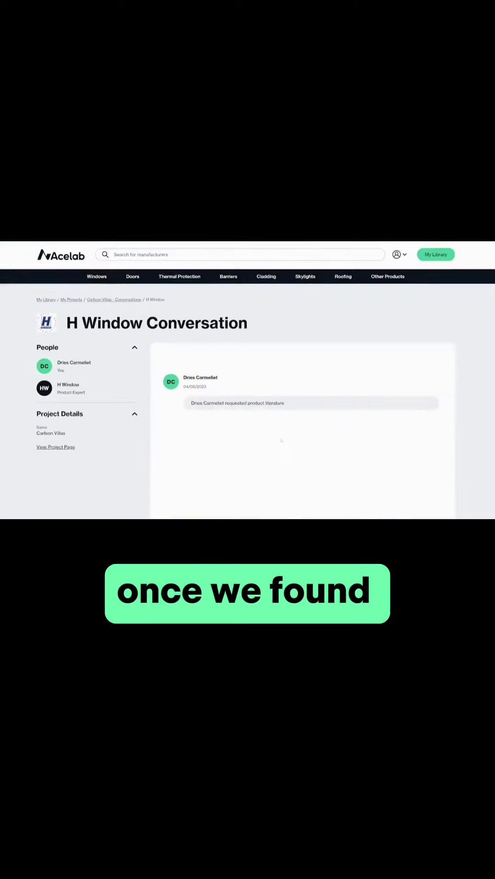
{"action": "scroll", "coordinate": [278, 446], "scroll_direction": "down", "scroll_amount": 3}
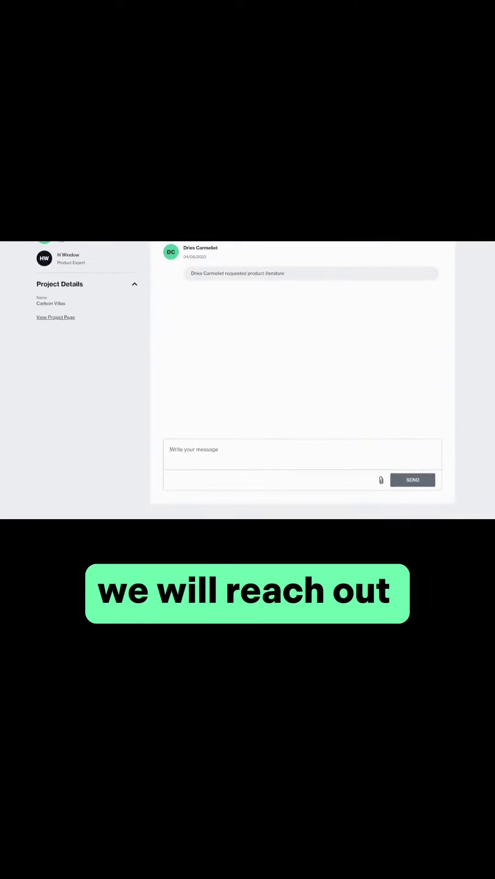